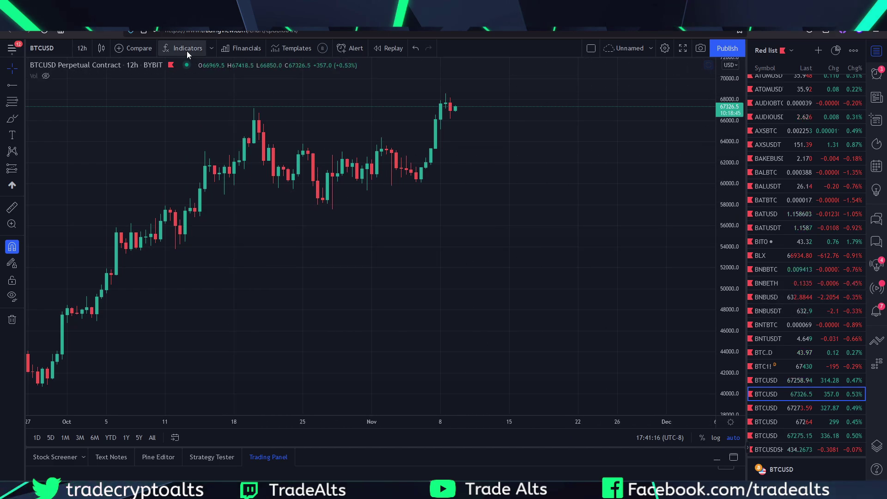
Step: Search indicators for 'ichi' and add the built-in Ichimoku Cloud (9 26 52 26) to the chart
{"action": "left_click", "coordinate": [186, 50]}
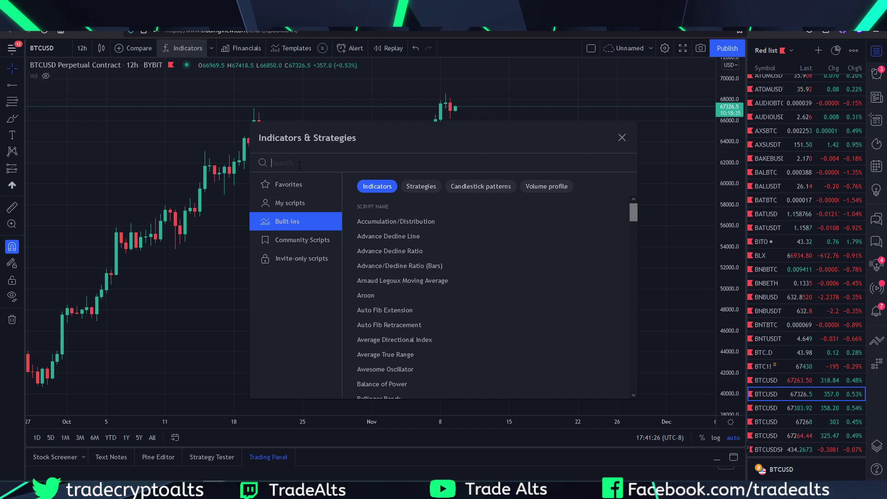
{"action": "type", "text": "ichi"}
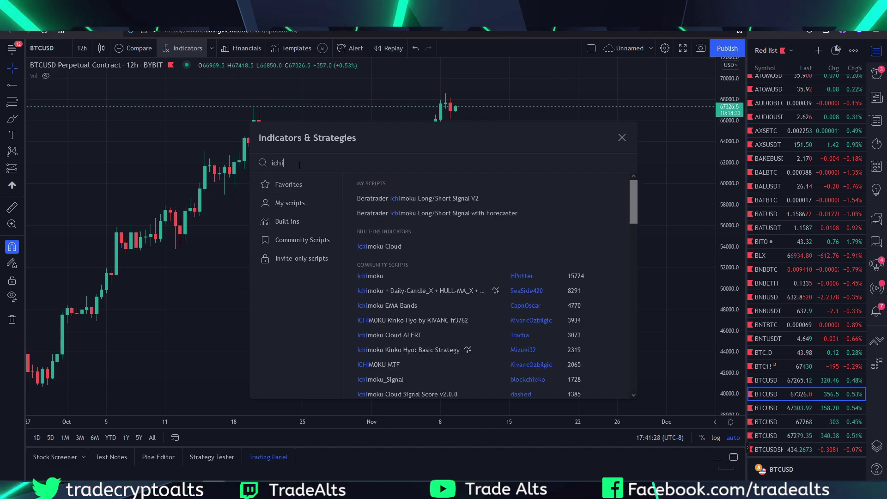
{"action": "scroll", "coordinate": [418, 272], "scroll_direction": "down", "scroll_amount": 8}
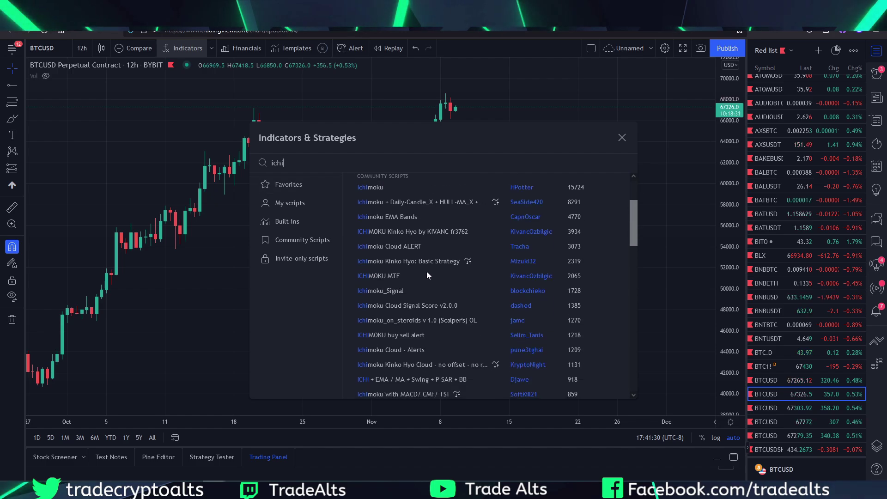
{"action": "scroll", "coordinate": [410, 276], "scroll_direction": "up", "scroll_amount": 3}
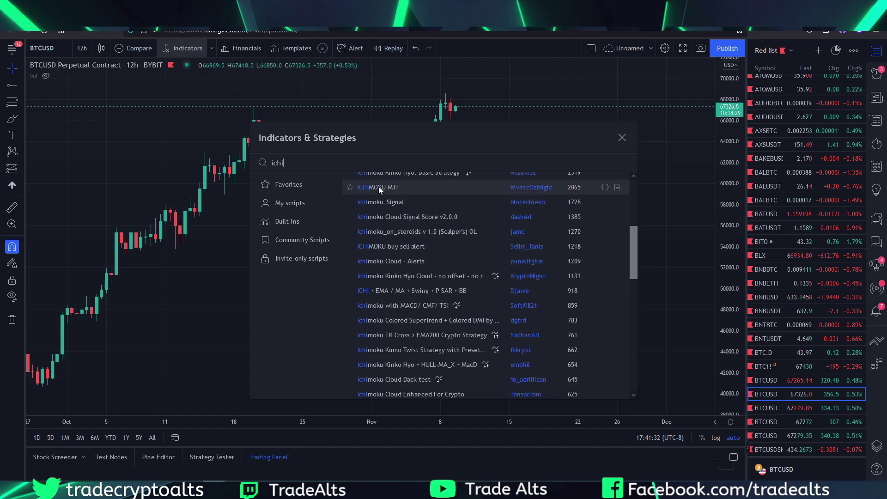
{"action": "scroll", "coordinate": [439, 291], "scroll_direction": "down", "scroll_amount": 8}
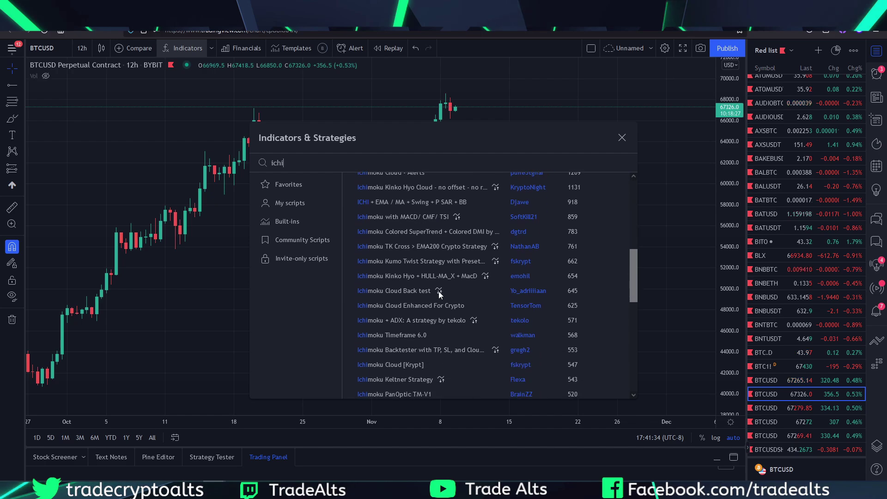
{"action": "scroll", "coordinate": [414, 306], "scroll_direction": "down", "scroll_amount": 3}
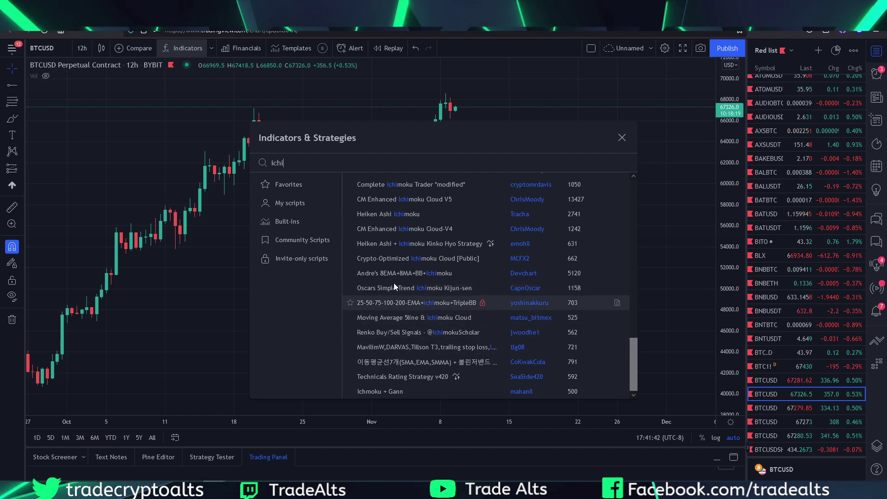
{"action": "scroll", "coordinate": [417, 285], "scroll_direction": "up", "scroll_amount": 10}
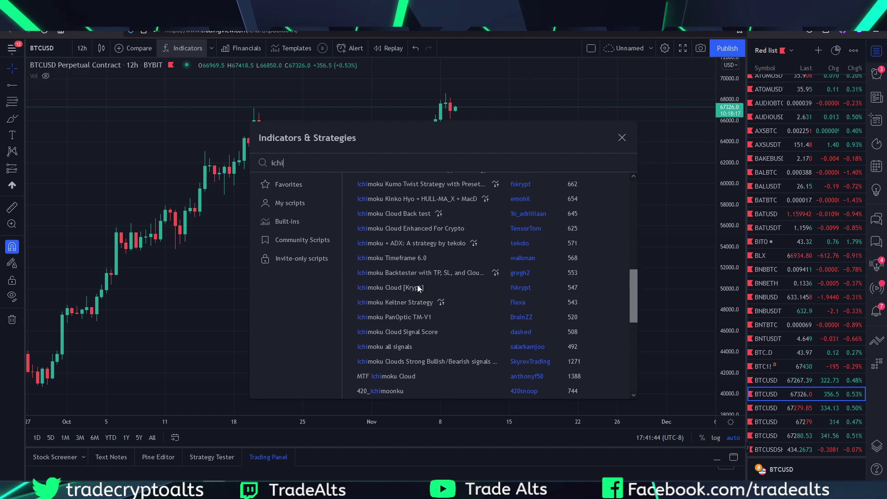
{"action": "scroll", "coordinate": [417, 285], "scroll_direction": "up", "scroll_amount": 5}
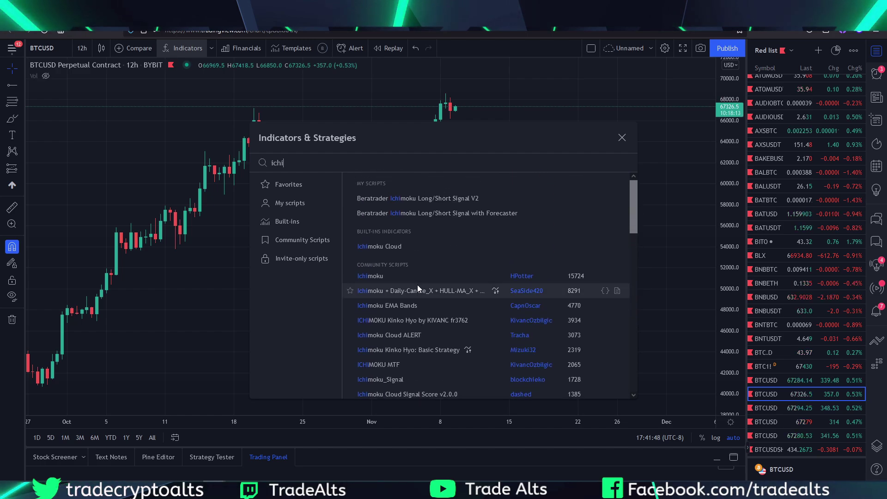
{"action": "left_click", "coordinate": [372, 247]}
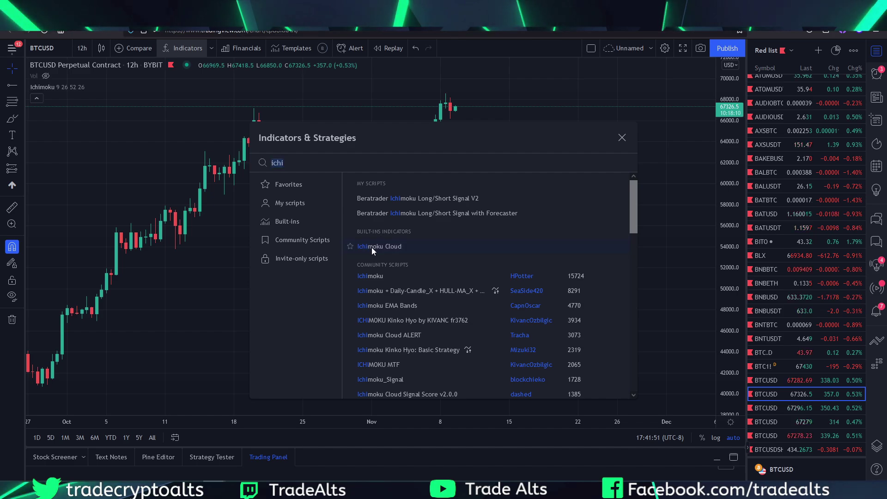
Step: Close the indicator search and zoom the chart to view the Ichimoku lines and cloud
{"action": "left_click", "coordinate": [622, 137]}
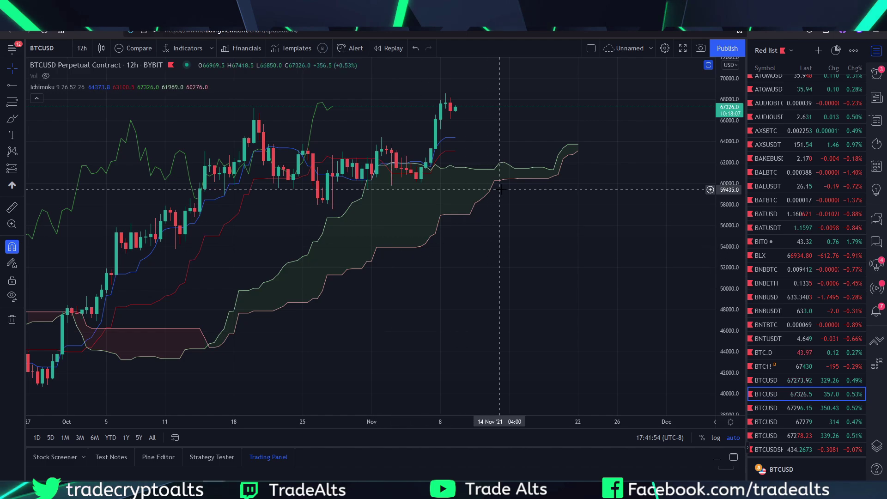
{"action": "scroll", "coordinate": [513, 152], "scroll_direction": "down", "scroll_amount": 2}
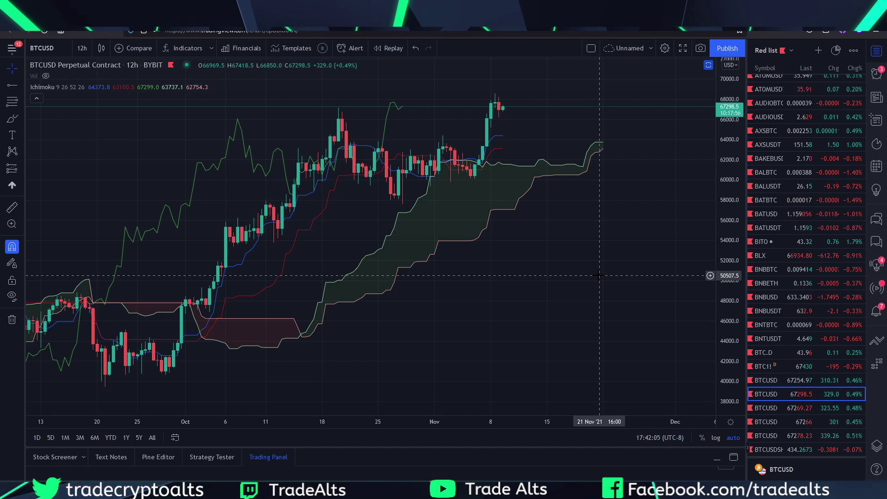
{"action": "scroll", "coordinate": [589, 270], "scroll_direction": "up", "scroll_amount": 2}
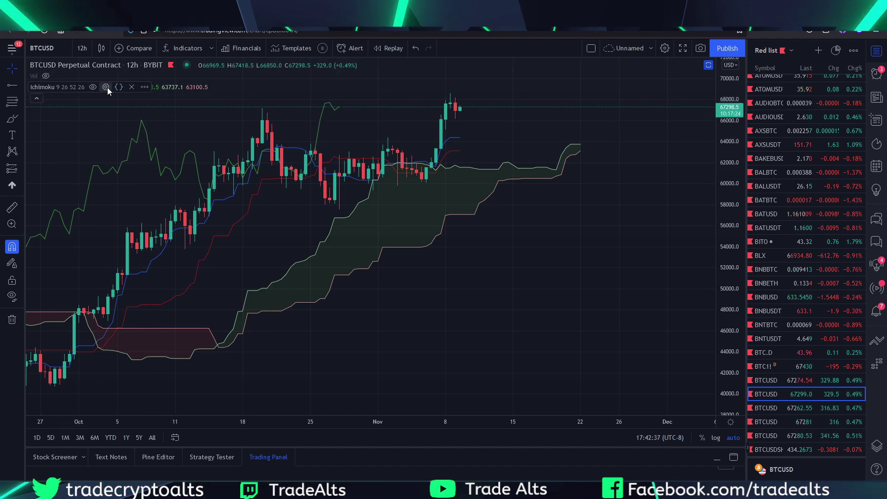
Step: In the Ichimoku style settings, give the Conversion Line thickness 2
{"action": "left_click", "coordinate": [107, 87]}
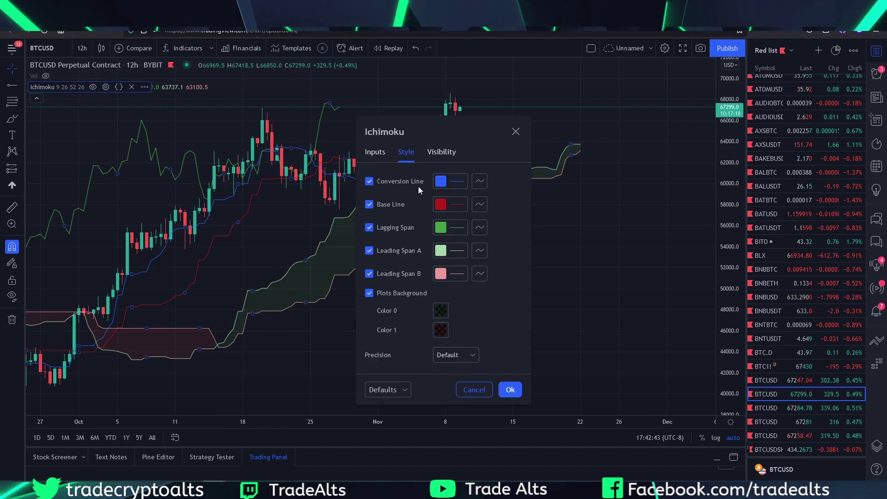
{"action": "left_click", "coordinate": [448, 181]}
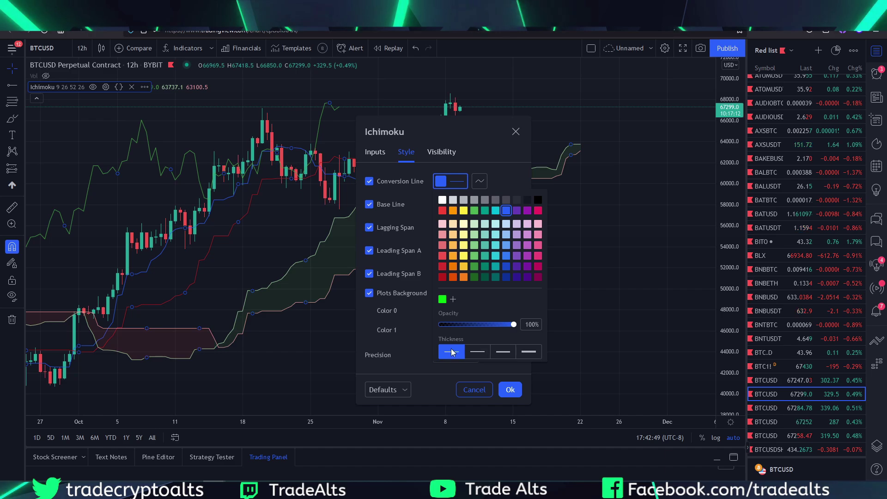
{"action": "left_click", "coordinate": [510, 389]}
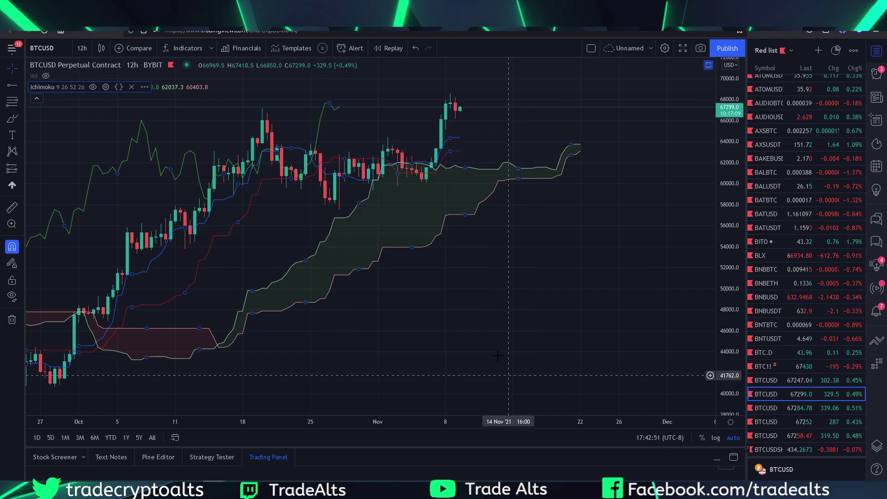
{"action": "left_click", "coordinate": [307, 204]}
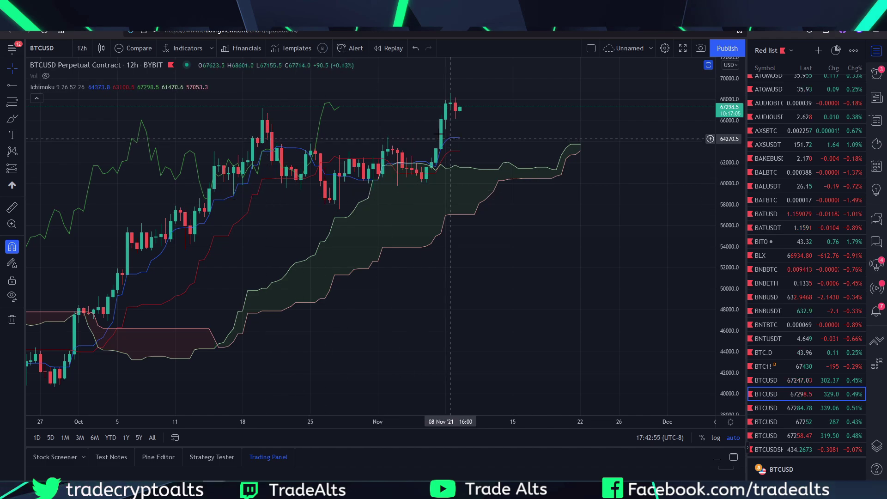
{"action": "left_click", "coordinate": [106, 87]}
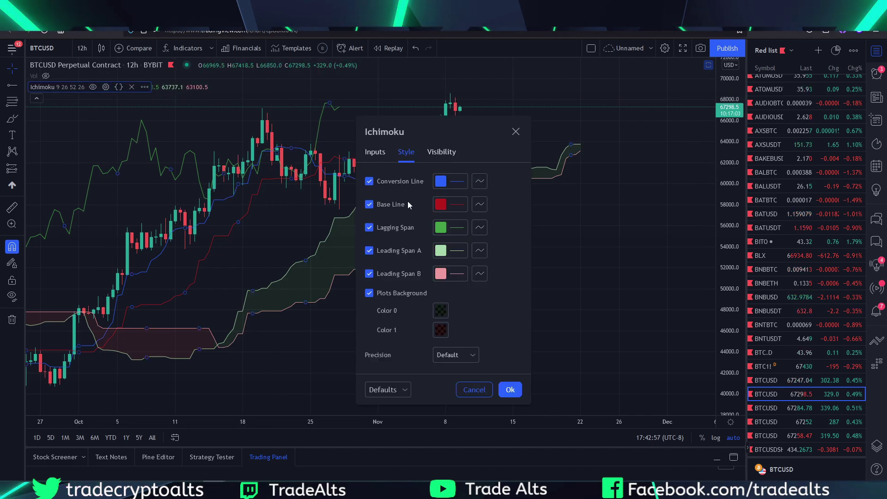
{"action": "left_click", "coordinate": [445, 183]}
{"action": "left_click", "coordinate": [477, 352]}
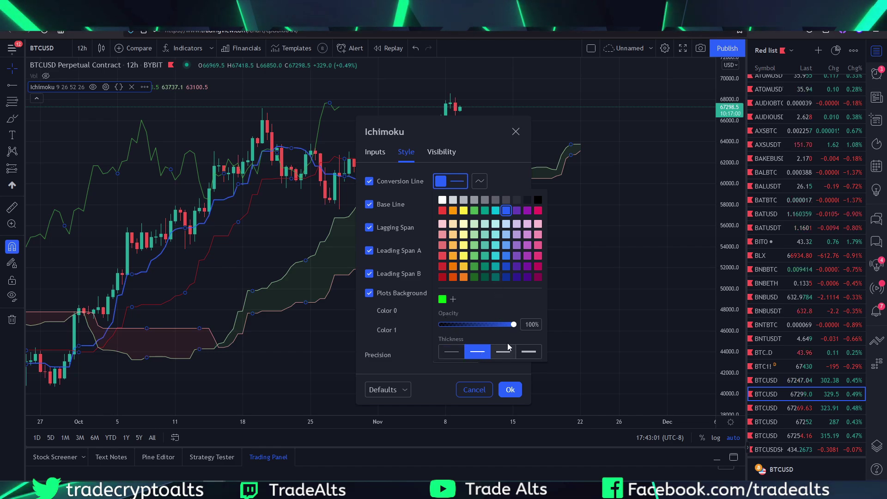
{"action": "left_click", "coordinate": [510, 187]}
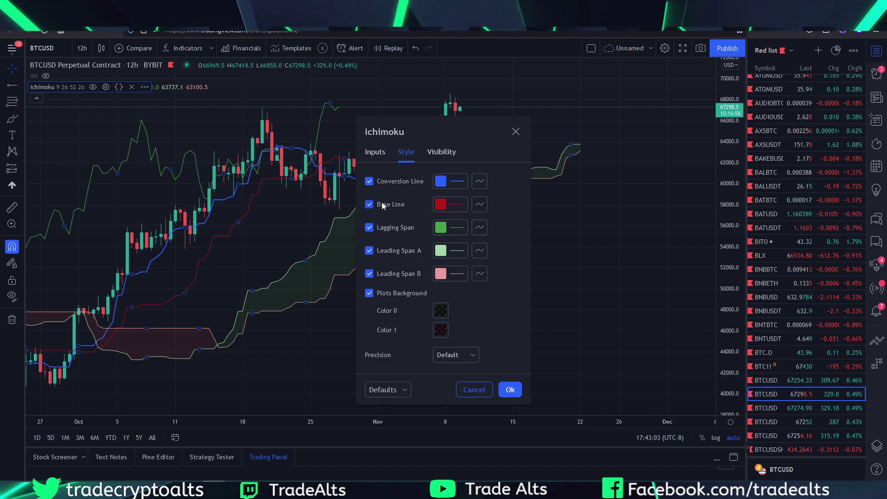
Step: Make the Base Line yellow with thickness 2 and apply the style changes
{"action": "left_click", "coordinate": [442, 207]}
{"action": "left_click", "coordinate": [463, 234]}
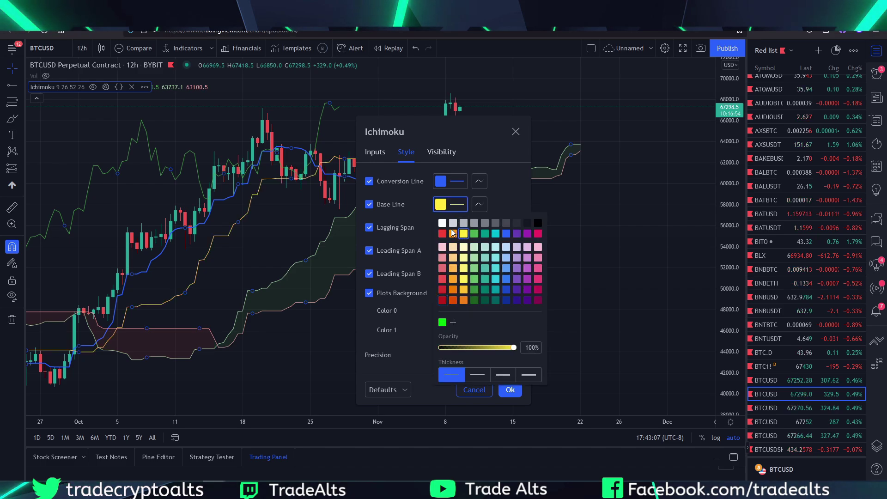
{"action": "left_click", "coordinate": [477, 375]}
{"action": "left_click", "coordinate": [497, 200]}
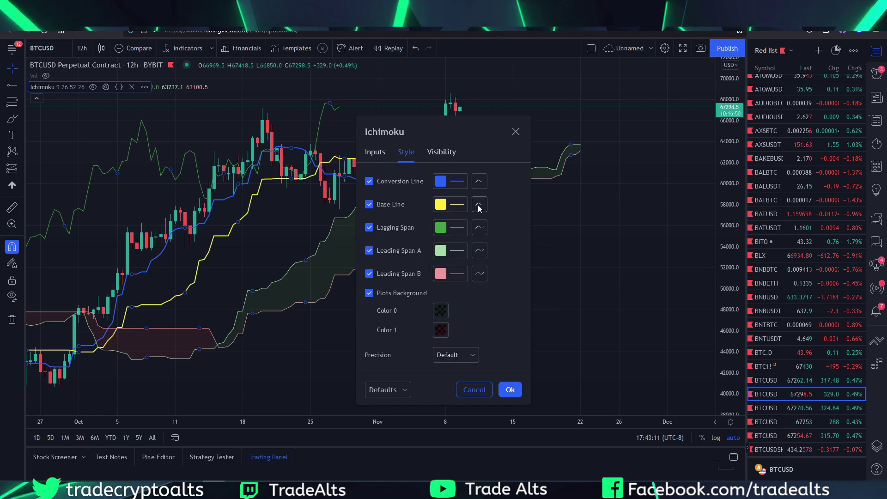
{"action": "left_click", "coordinate": [510, 389]}
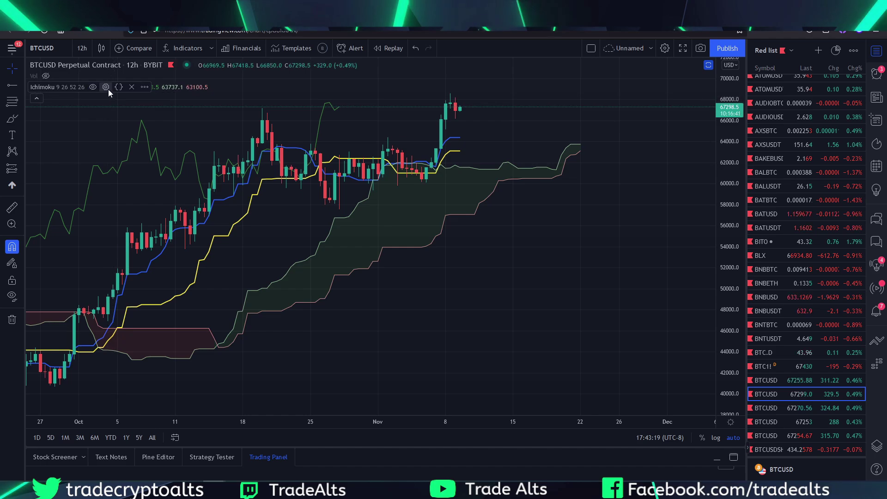
Step: Recolour the Ichimoku Lagging Span purple, keeping its thinnest line width
{"action": "left_click", "coordinate": [105, 87]}
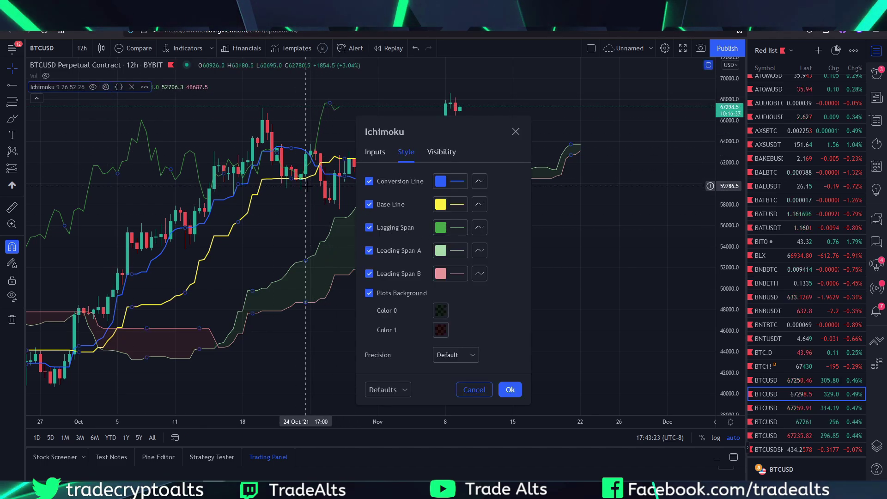
{"action": "left_click", "coordinate": [453, 226]}
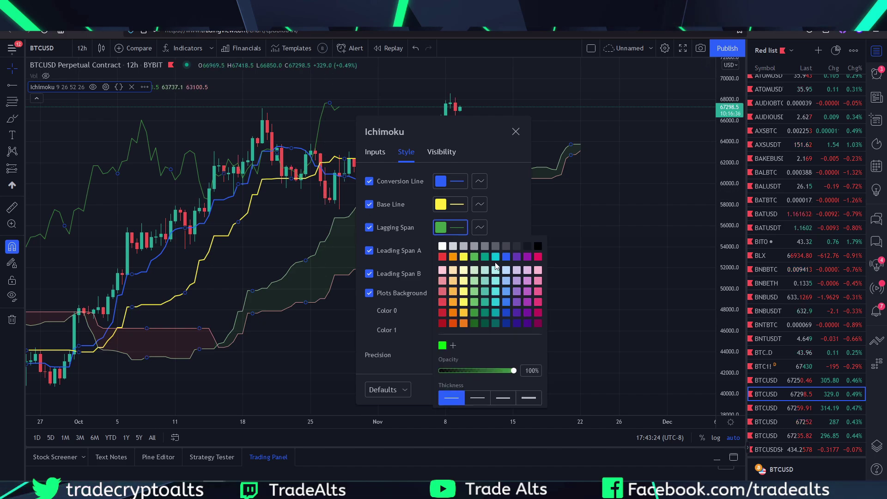
{"action": "left_click", "coordinate": [528, 256]}
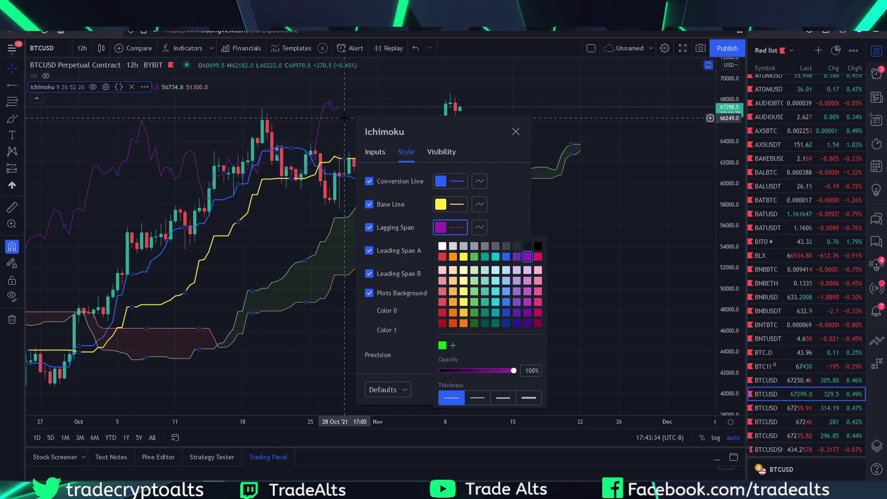
{"action": "left_click", "coordinate": [478, 397]}
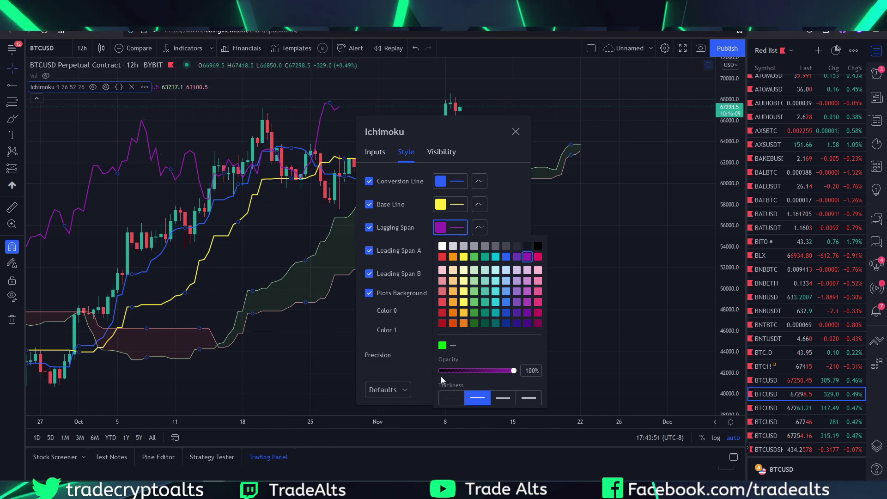
{"action": "left_click", "coordinate": [451, 398]}
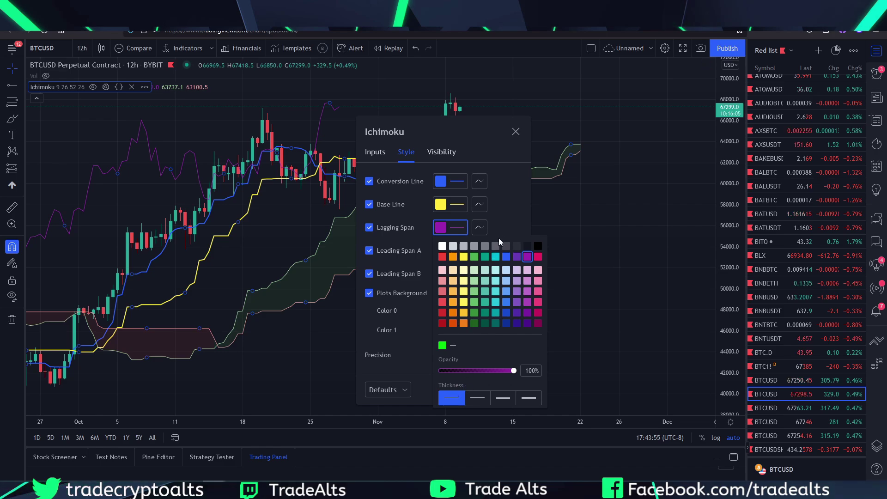
{"action": "left_click", "coordinate": [499, 206]}
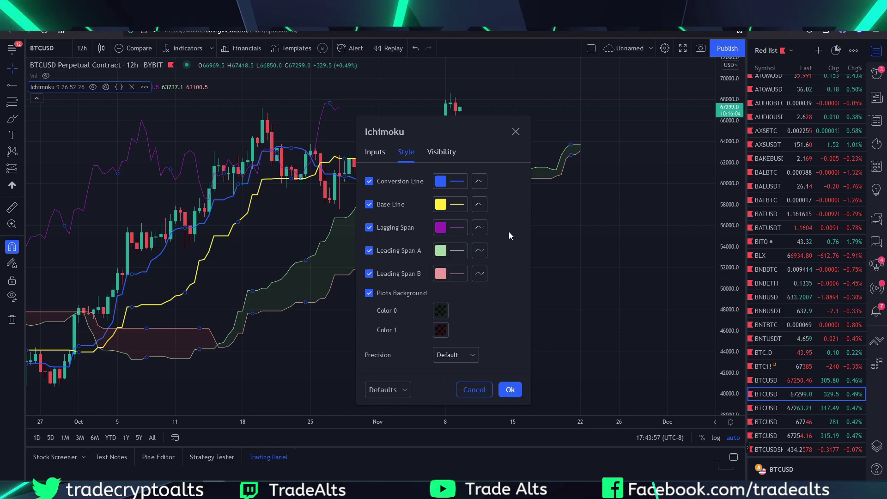
Step: Make Leading Span A medium green with the second line thickness
{"action": "left_click", "coordinate": [442, 252]}
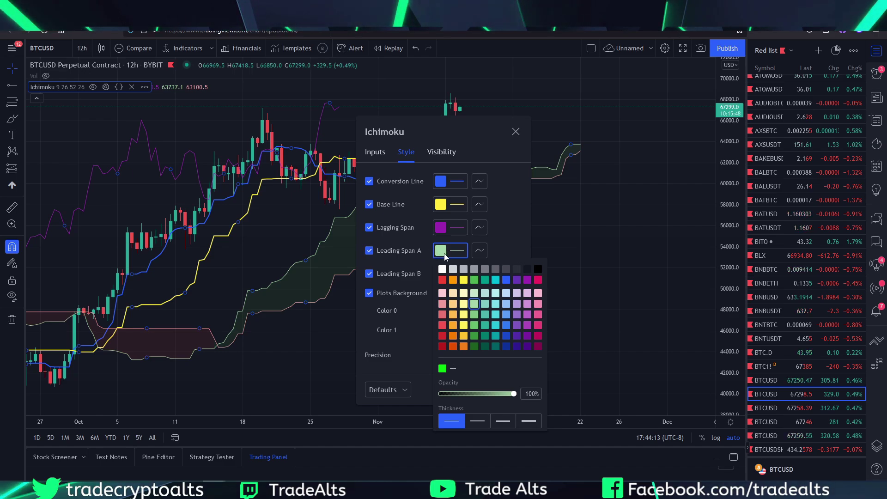
{"action": "left_click", "coordinate": [442, 369]}
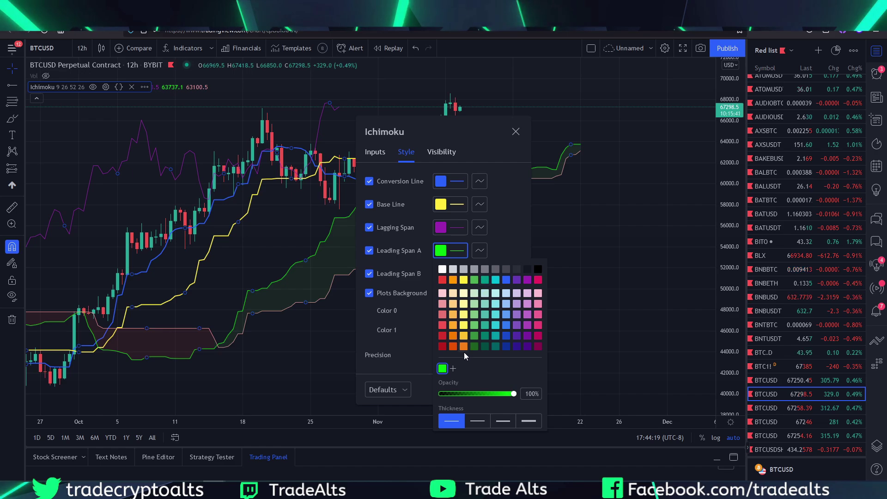
{"action": "left_click", "coordinate": [471, 422]}
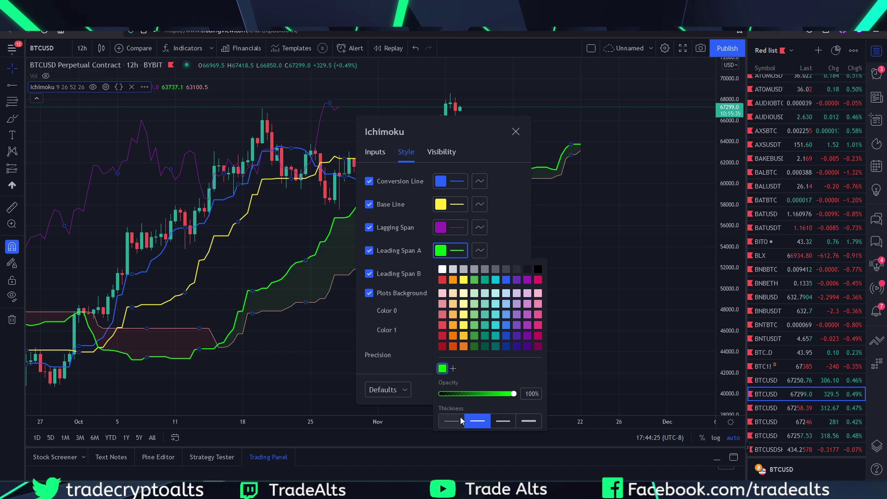
{"action": "left_click", "coordinate": [475, 279]}
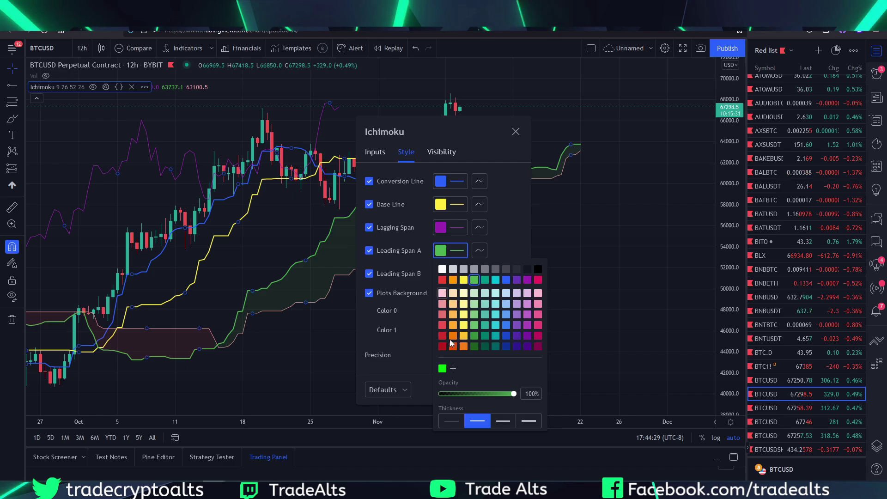
{"action": "left_click", "coordinate": [442, 368]}
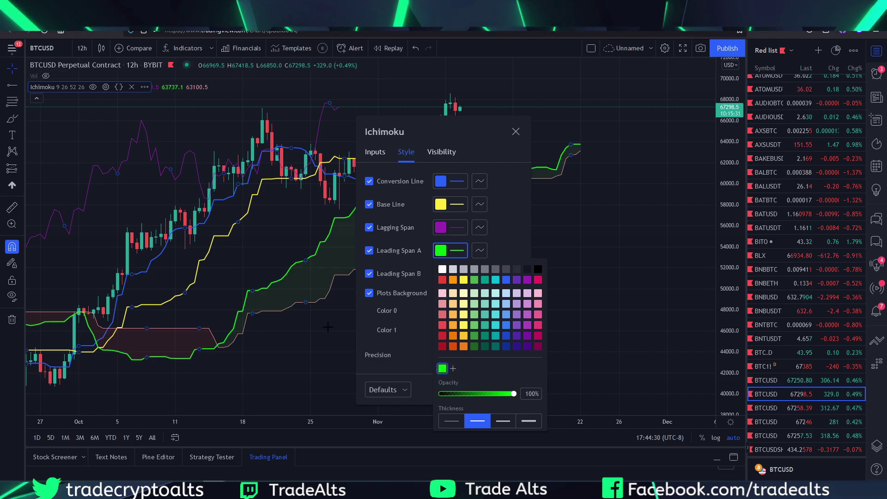
{"action": "left_click", "coordinate": [475, 279]}
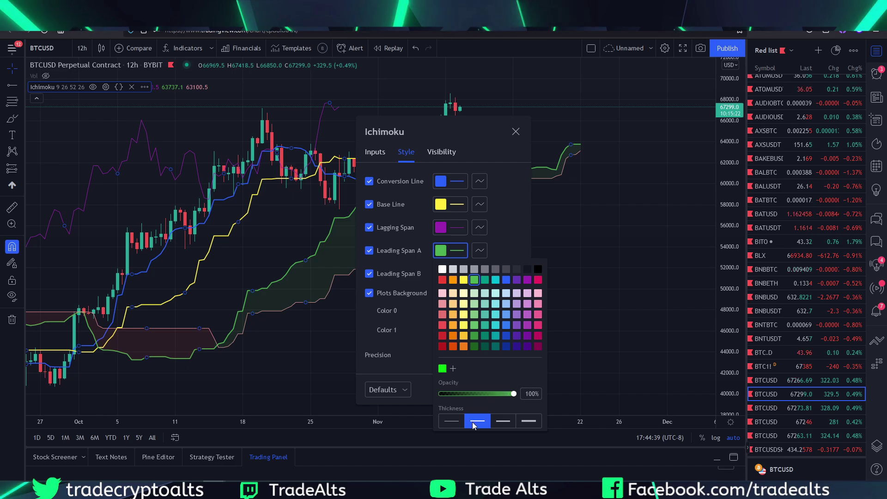
Step: Give Leading Span B a bright red colour and the second line thickness
{"action": "left_click", "coordinate": [515, 223]}
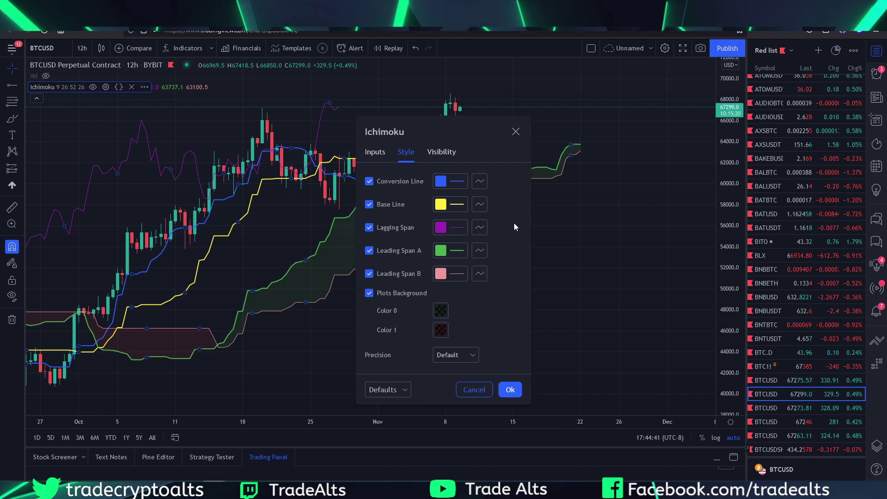
{"action": "left_click", "coordinate": [446, 276]}
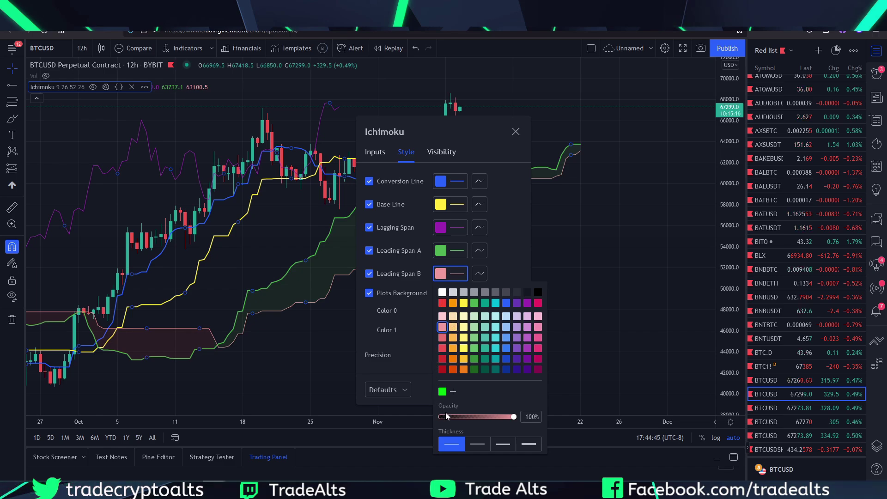
{"action": "left_click", "coordinate": [477, 444]}
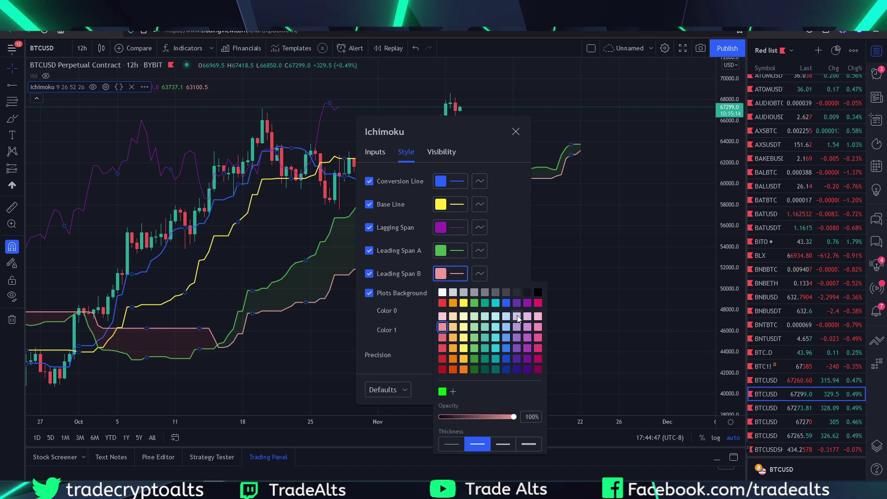
{"action": "left_click", "coordinate": [442, 368]}
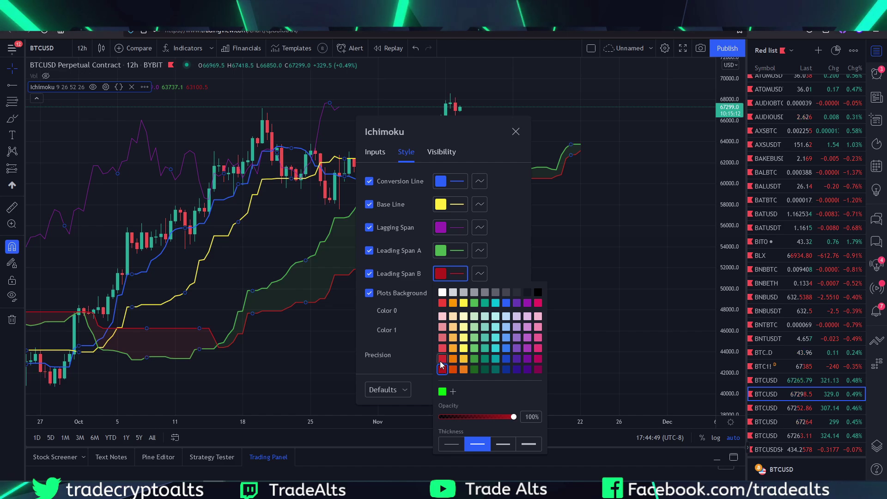
{"action": "left_click", "coordinate": [441, 358]}
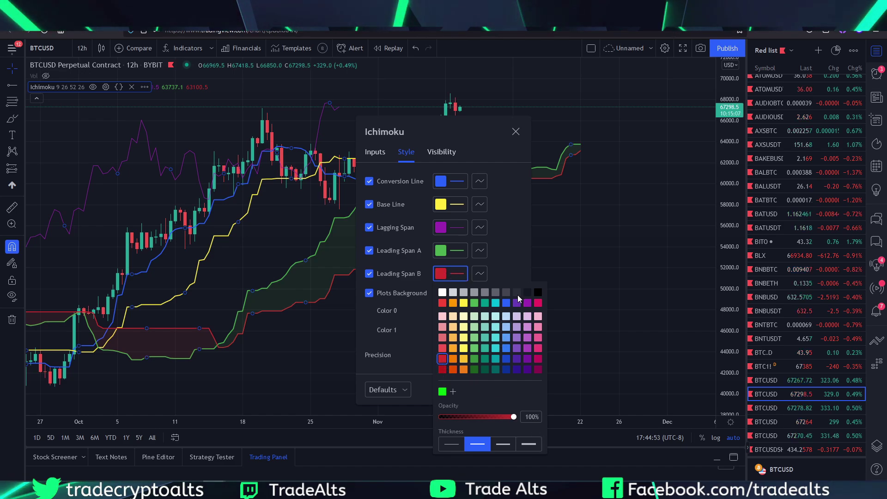
{"action": "left_click", "coordinate": [504, 262]}
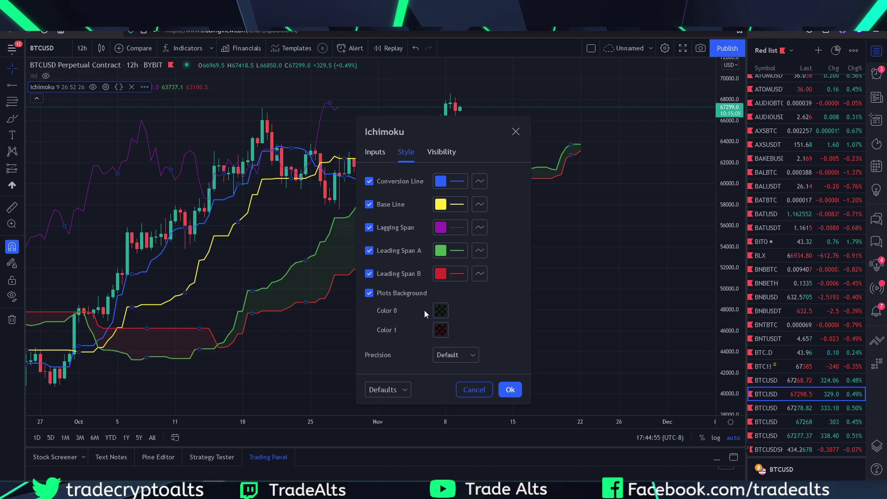
Step: Apply the green and red span colours, then reopen the Ichimoku style settings
{"action": "left_click", "coordinate": [509, 390]}
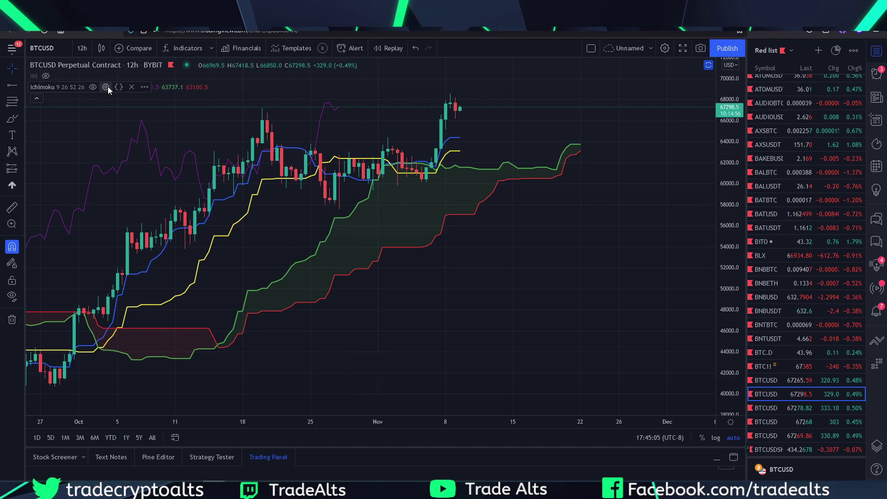
{"action": "left_click", "coordinate": [106, 87]}
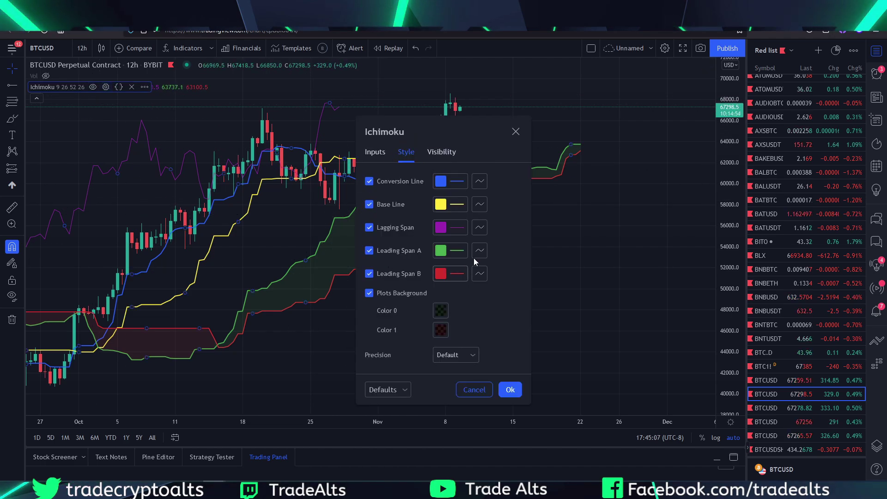
Step: Lower the Color 0 green cloud fill opacity to a faint level and apply
{"action": "left_click", "coordinate": [436, 317]}
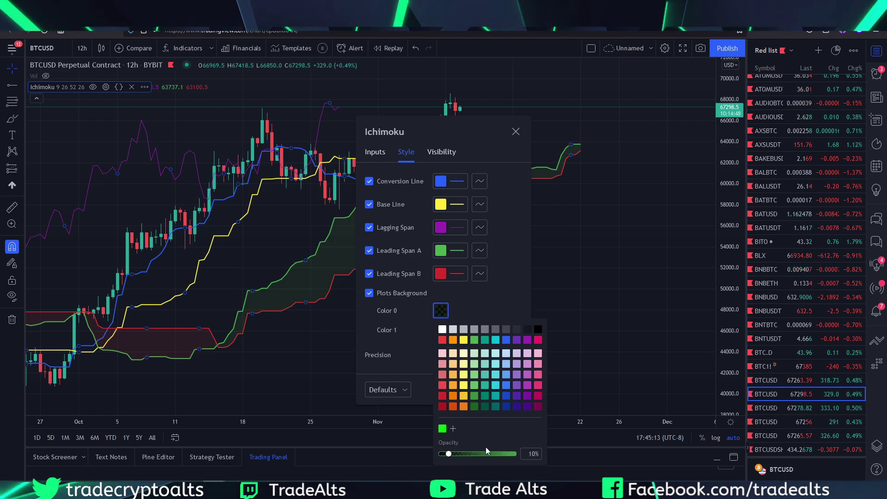
{"action": "left_click_drag", "start_coordinate": [450, 455], "coordinate": [495, 455]}
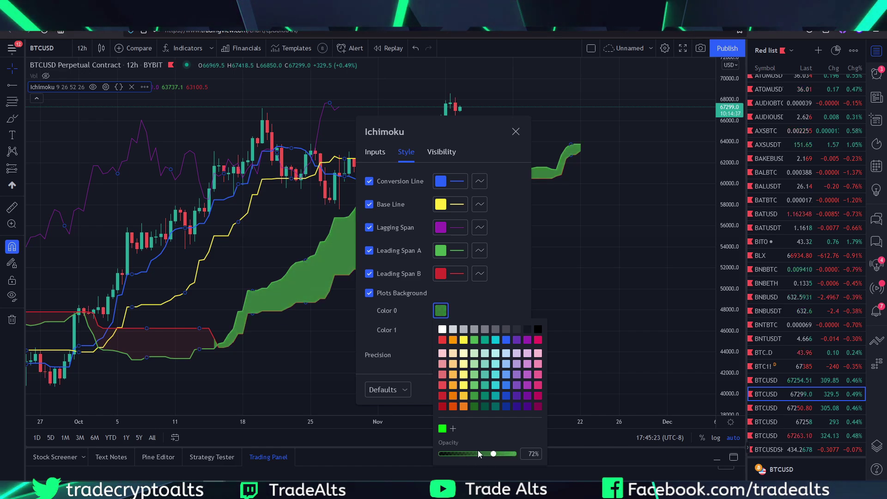
{"action": "left_click", "coordinate": [479, 454]}
{"action": "left_click_drag", "start_coordinate": [479, 454], "coordinate": [451, 455]}
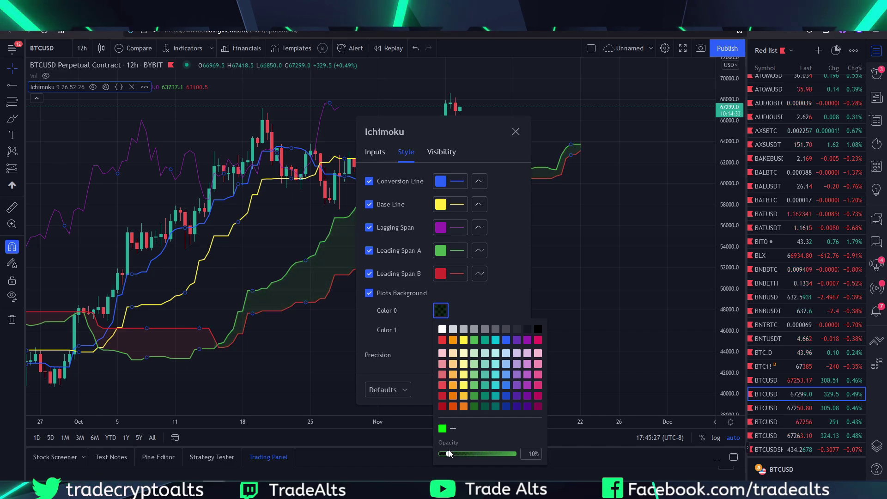
{"action": "left_click", "coordinate": [484, 303]}
{"action": "left_click", "coordinate": [510, 389]}
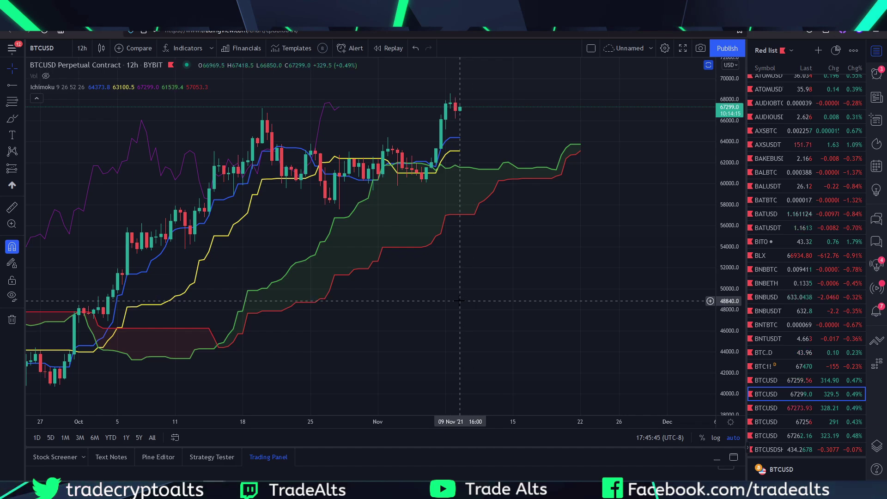
Step: Set the Ichimoku input lengths to 20, 60, 120 and 30 and apply them
{"action": "left_click", "coordinate": [106, 87]}
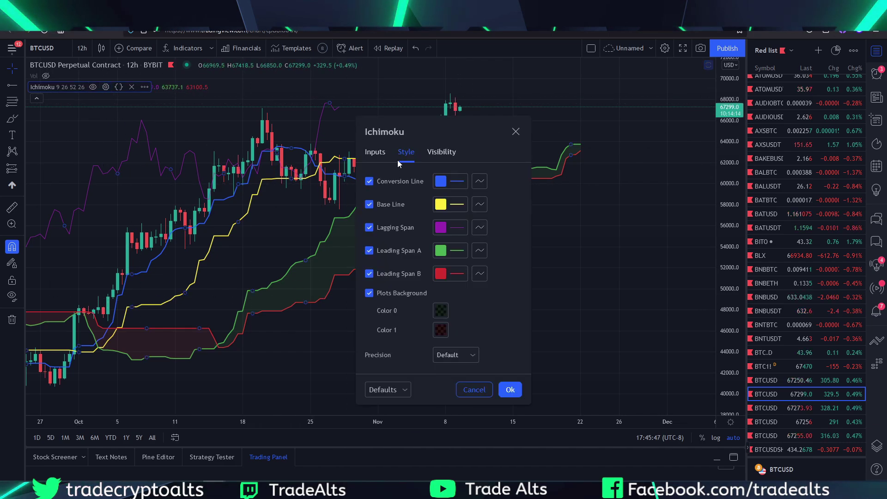
{"action": "left_click", "coordinate": [377, 153]}
{"action": "left_click", "coordinate": [462, 182]}
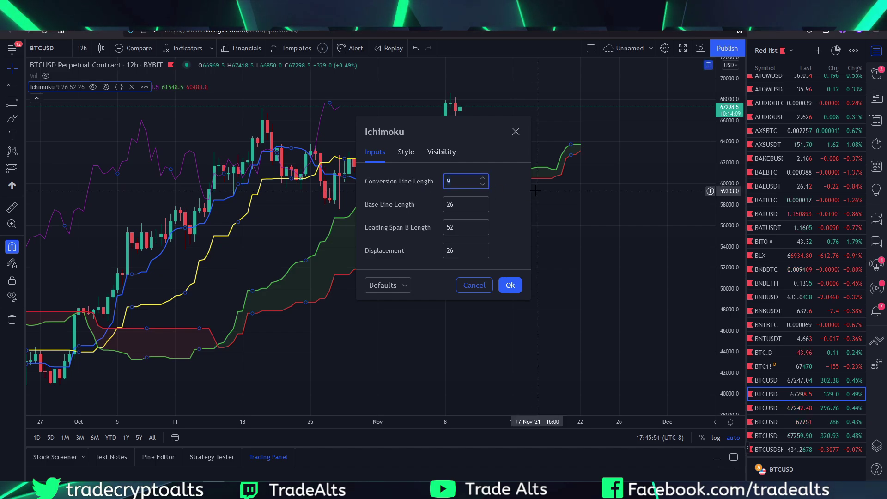
{"action": "key", "text": "Tab"}
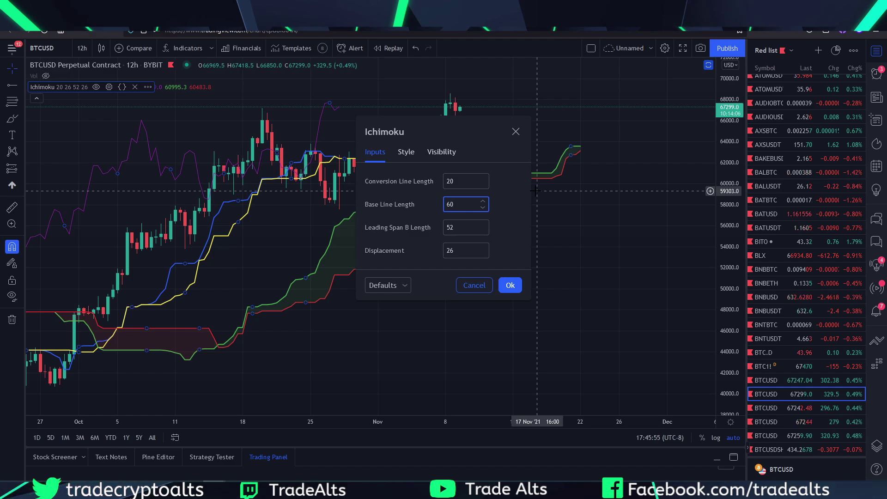
{"action": "key", "text": "Tab"}
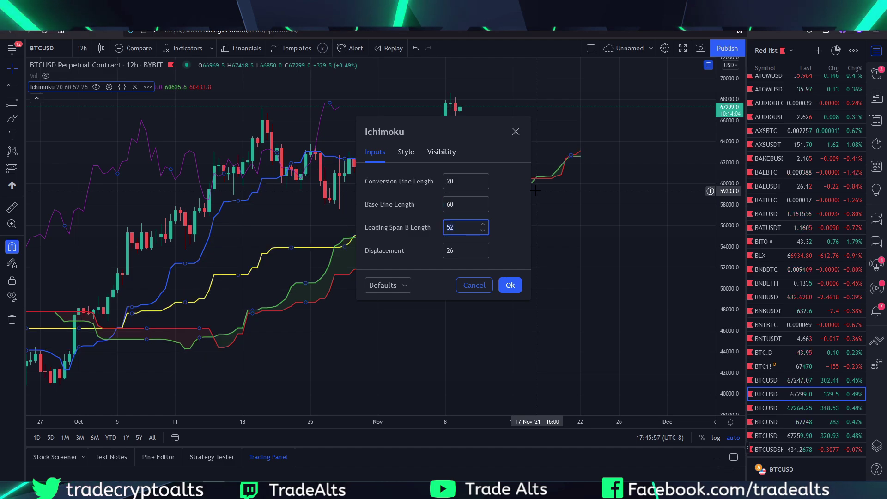
{"action": "type", "text": "120"}
{"action": "key", "text": "Tab"}
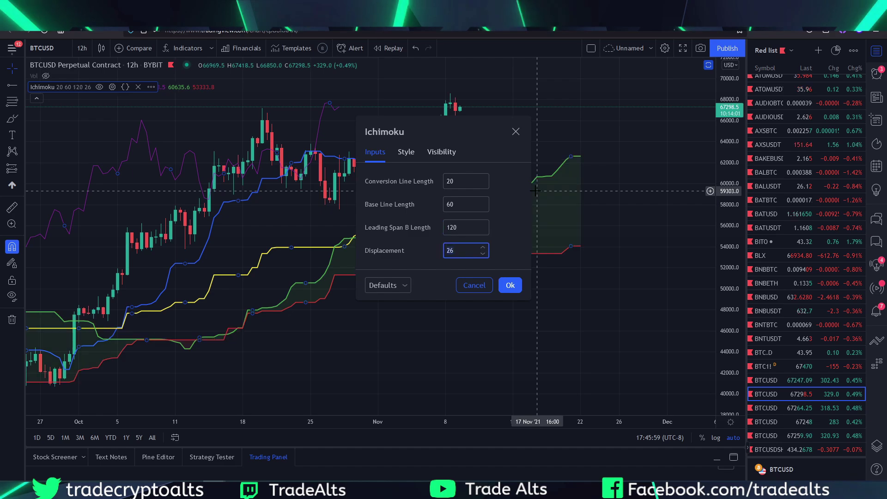
{"action": "type", "text": "30"}
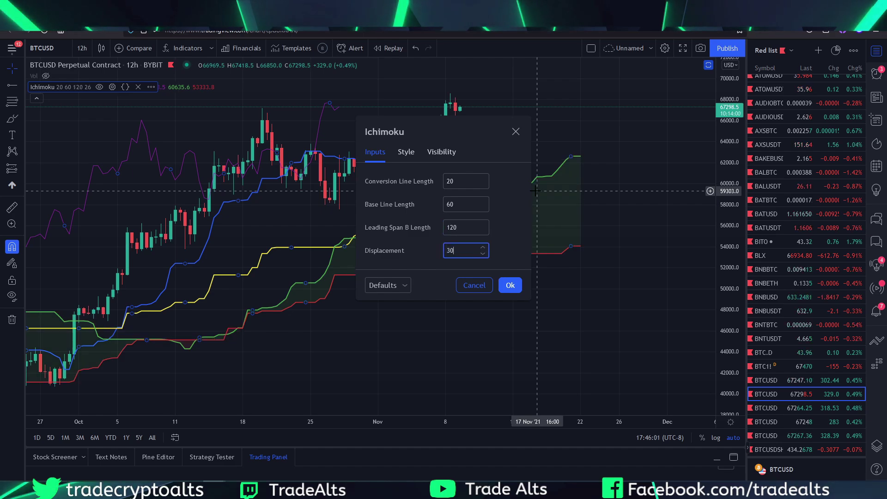
{"action": "key", "text": "Return"}
{"action": "scroll", "coordinate": [534, 327], "scroll_direction": "down", "scroll_amount": 1}
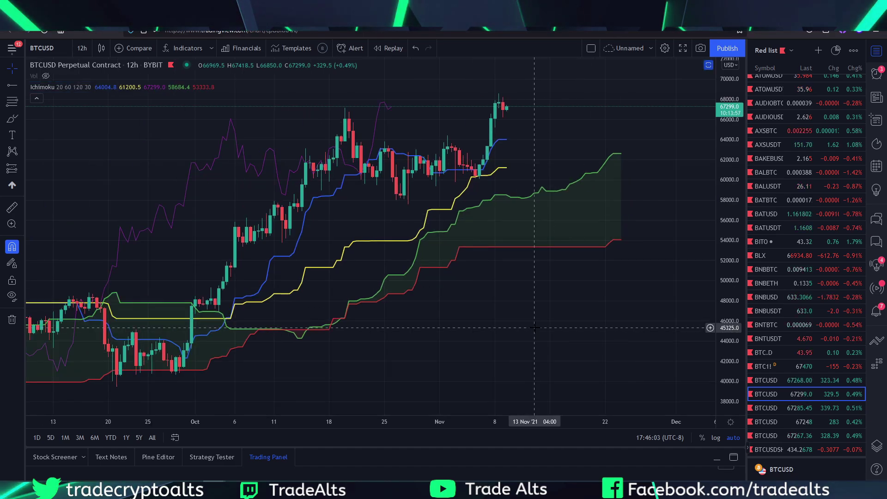
{"action": "scroll", "coordinate": [535, 327], "scroll_direction": "down", "scroll_amount": 1}
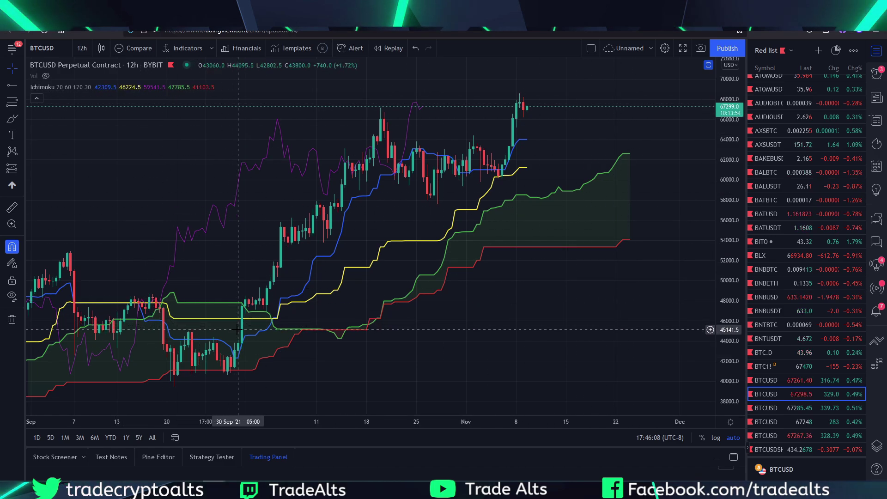
{"action": "left_click_drag", "start_coordinate": [470, 335], "coordinate": [442, 334]}
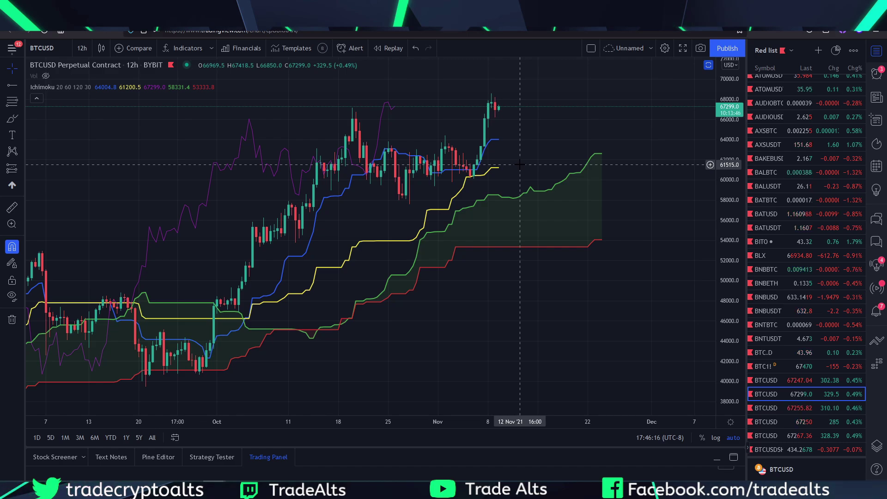
{"action": "scroll", "coordinate": [511, 276], "scroll_direction": "right", "scroll_amount": 2}
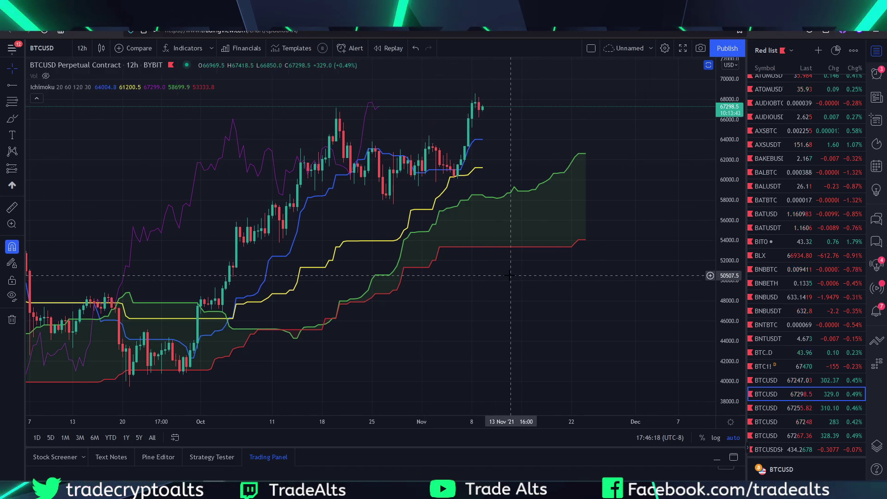